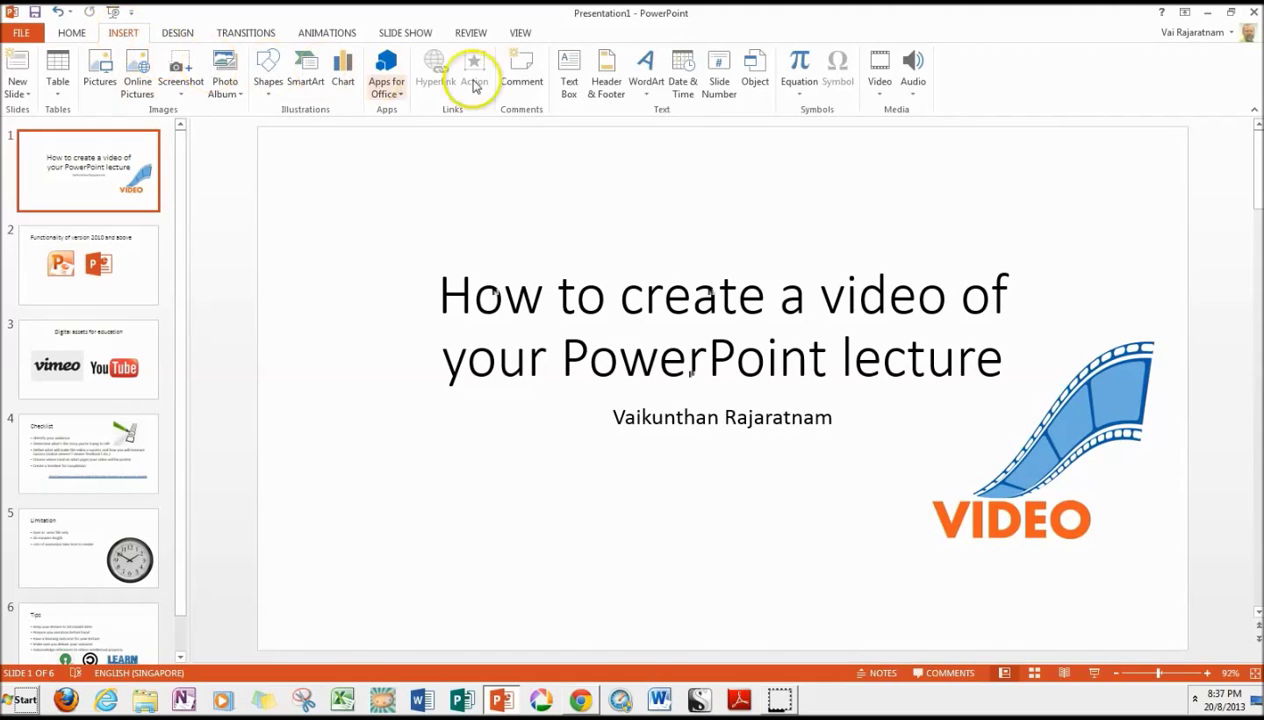
Step: Record an 8-second narration clip and insert it on the title slide
left_click(915, 92)
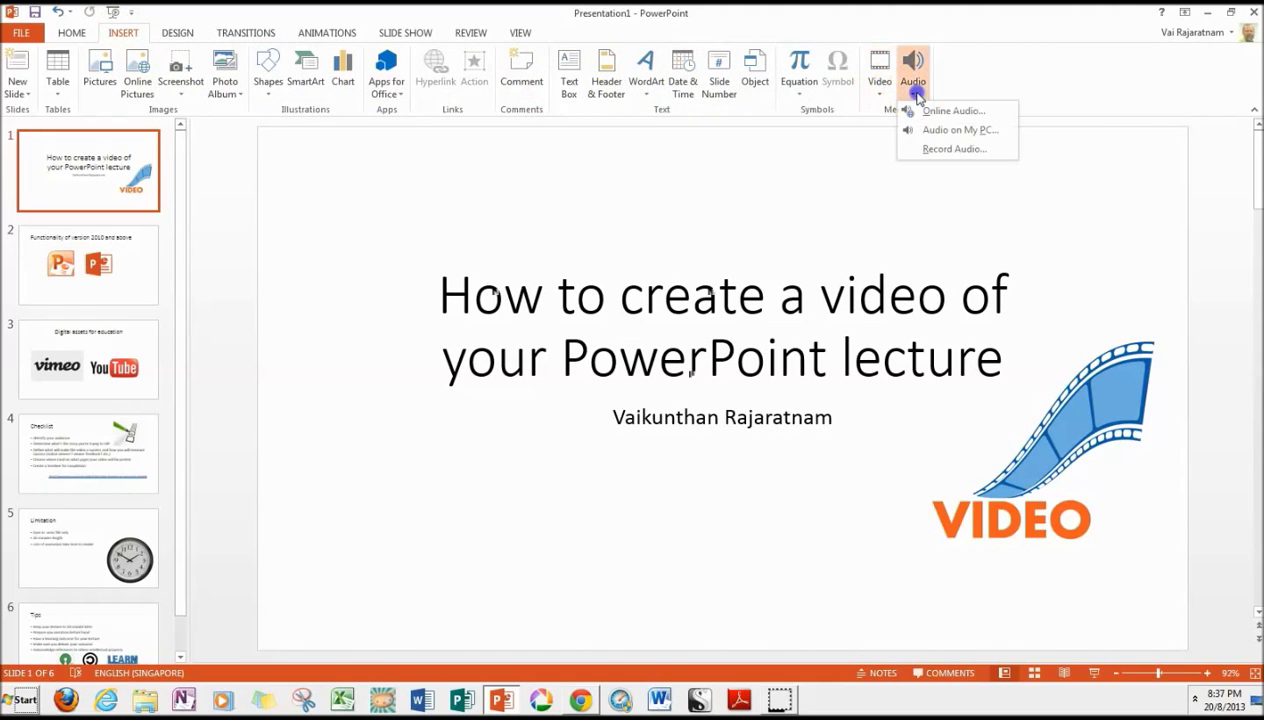
left_click(935, 152)
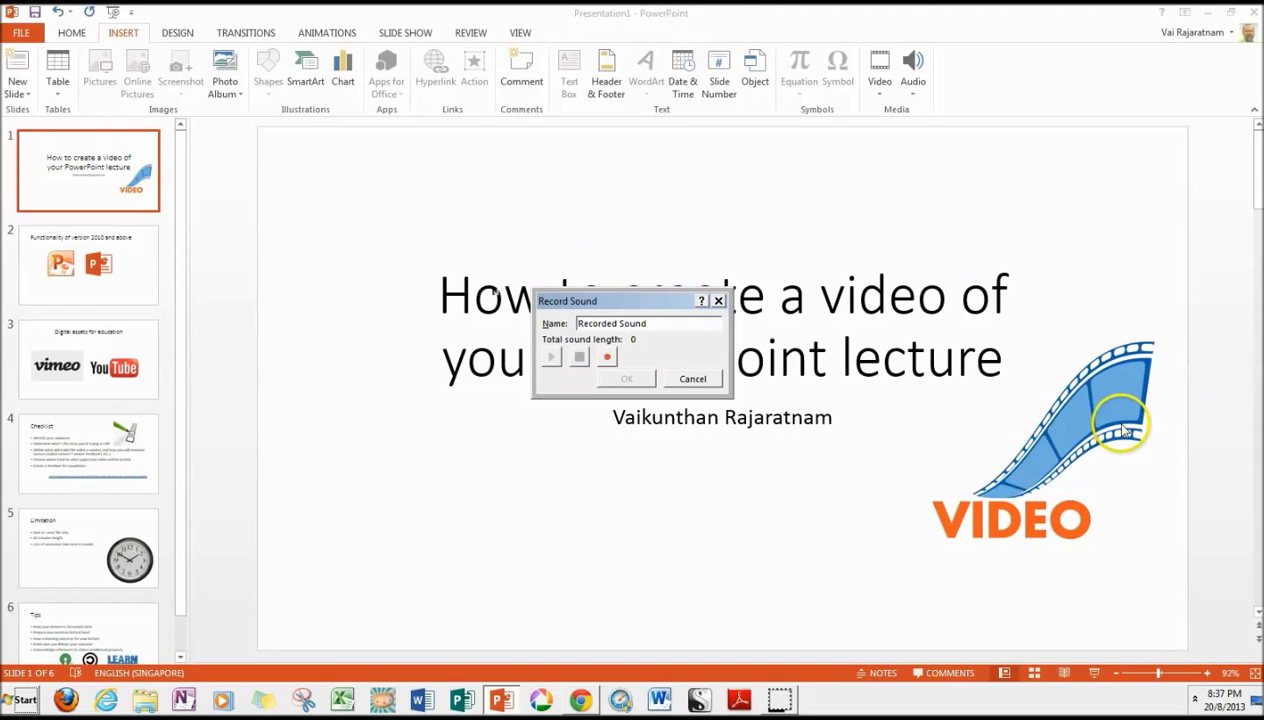
left_click(607, 358)
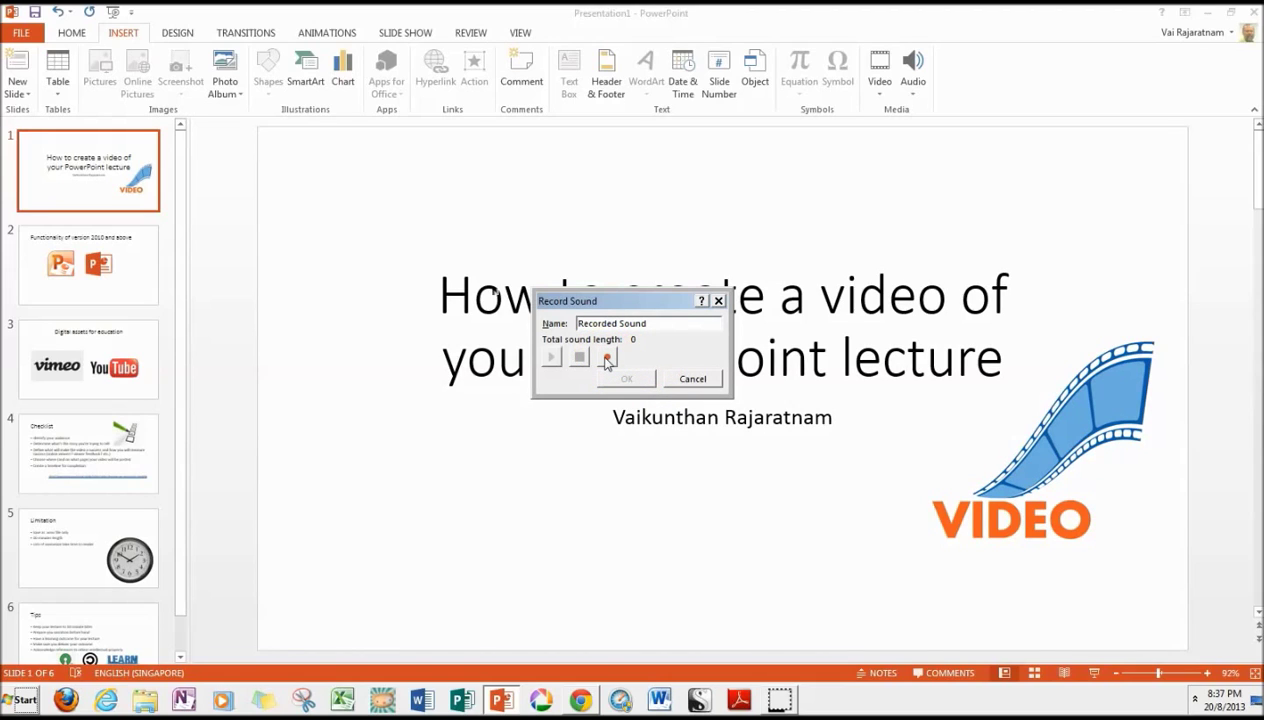
left_click(607, 358)
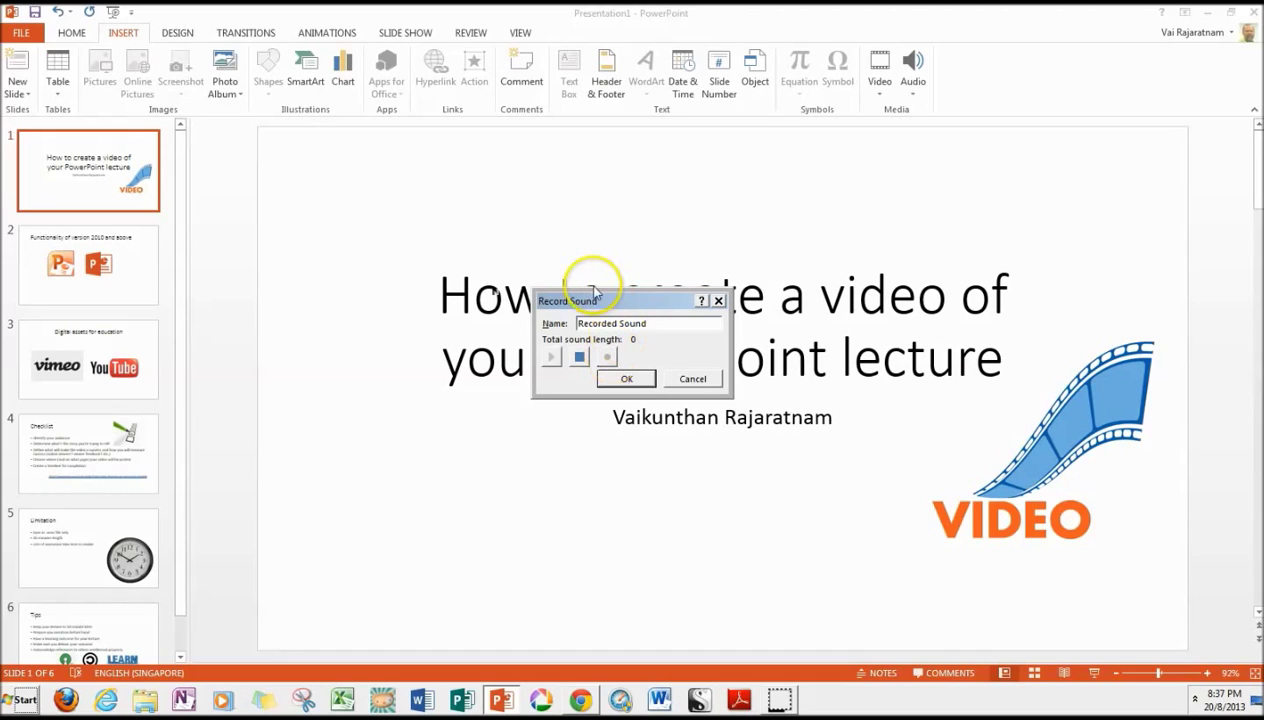
left_click_drag(593, 299, 469, 441)
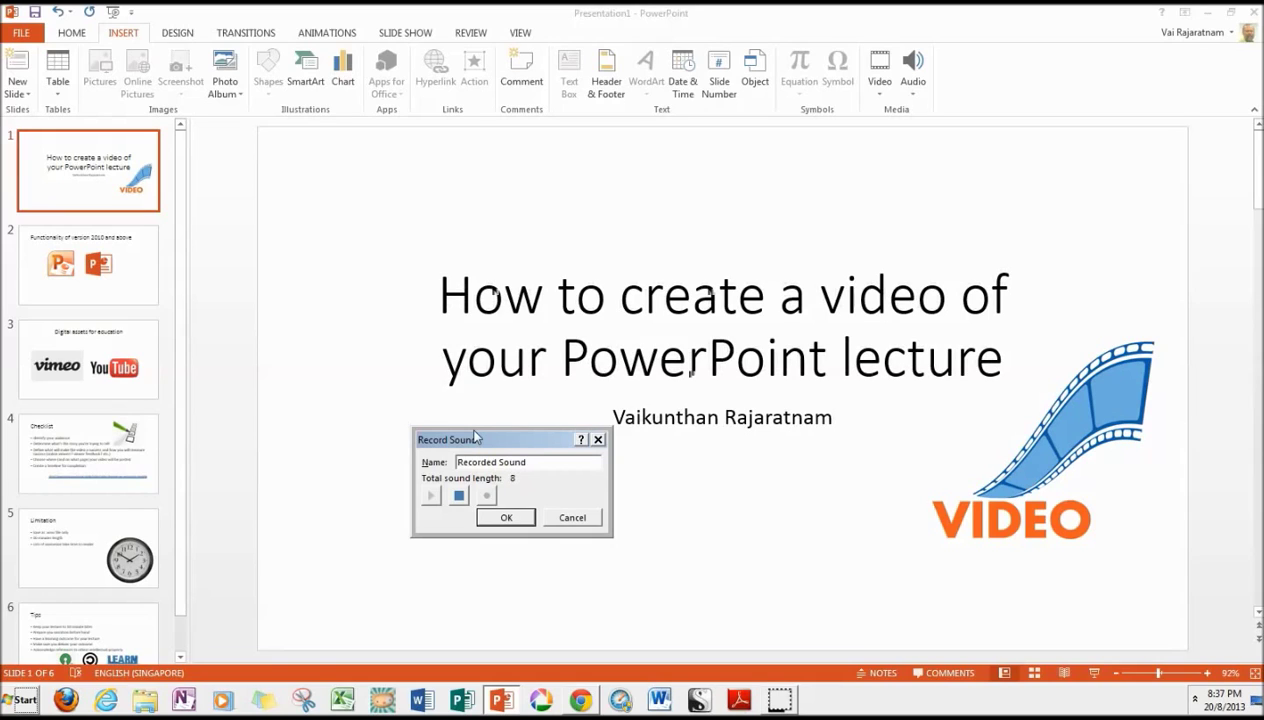
left_click(498, 519)
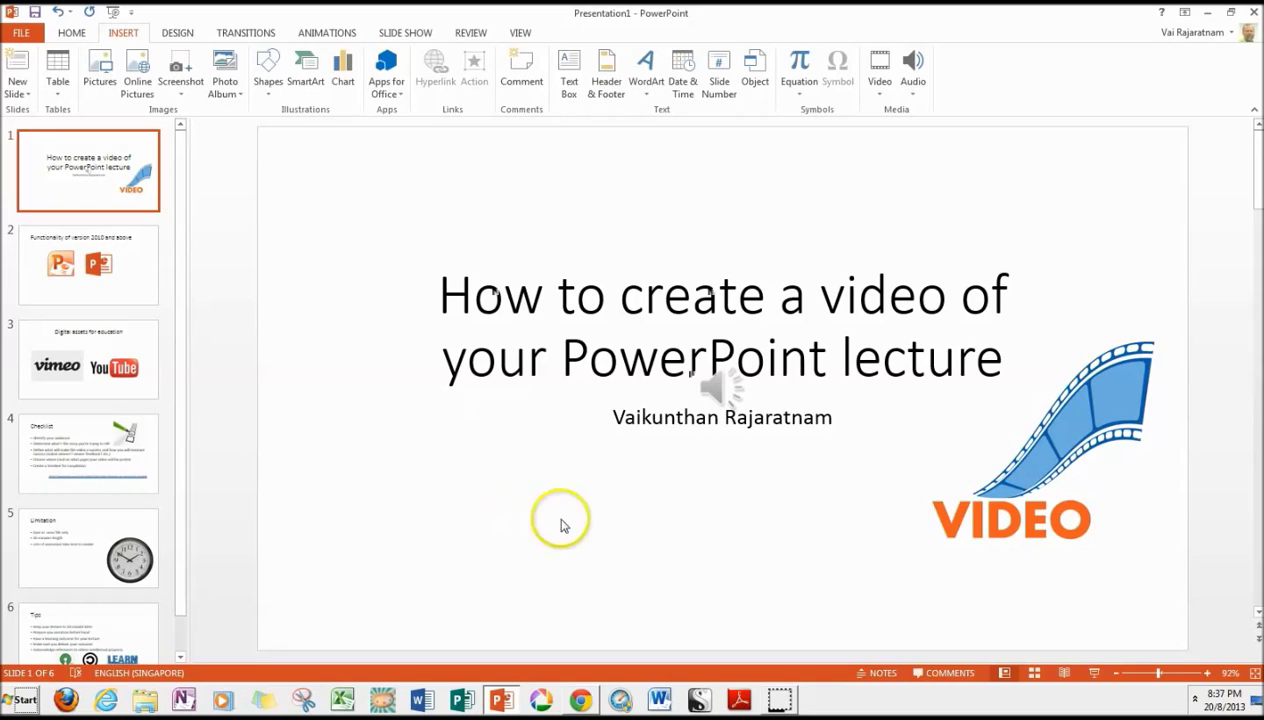
Step: Drag the title slide's speaker icon to the bottom-left corner and play the narration back
left_click(733, 403)
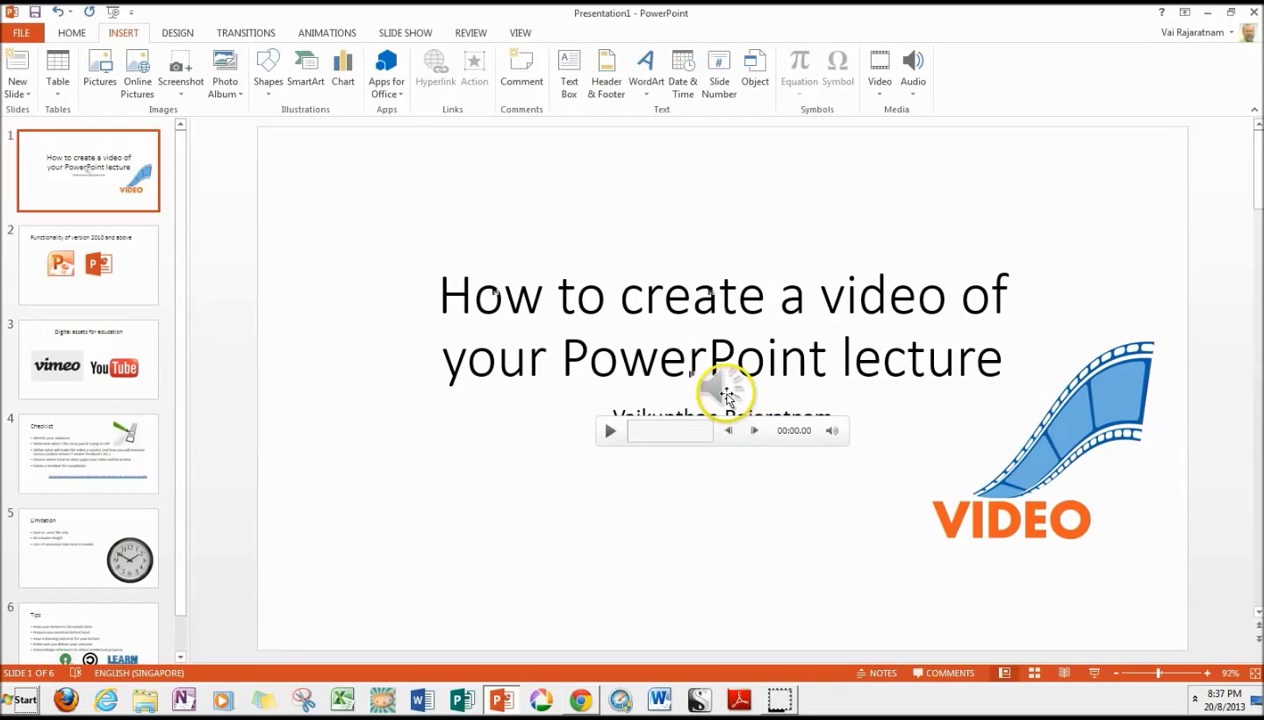
left_click_drag(723, 390, 612, 500)
left_click_drag(551, 541, 298, 620)
left_click(436, 550)
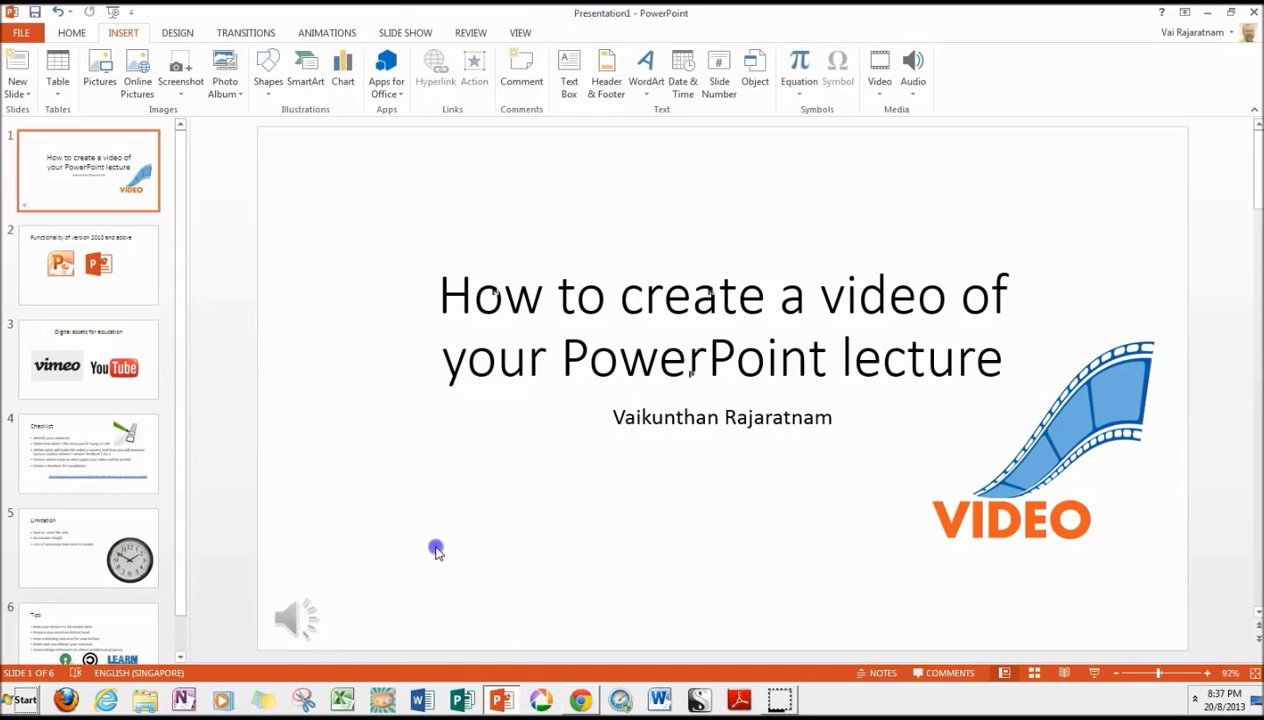
left_click(276, 622)
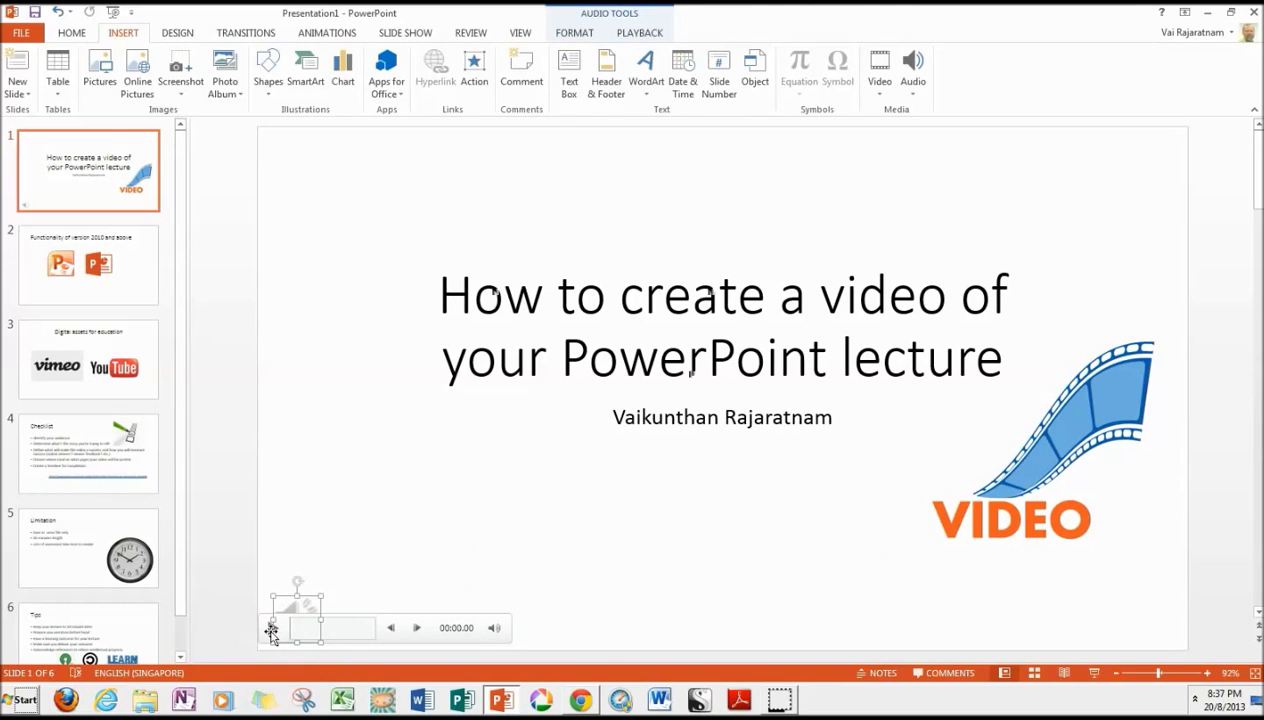
left_click(270, 629)
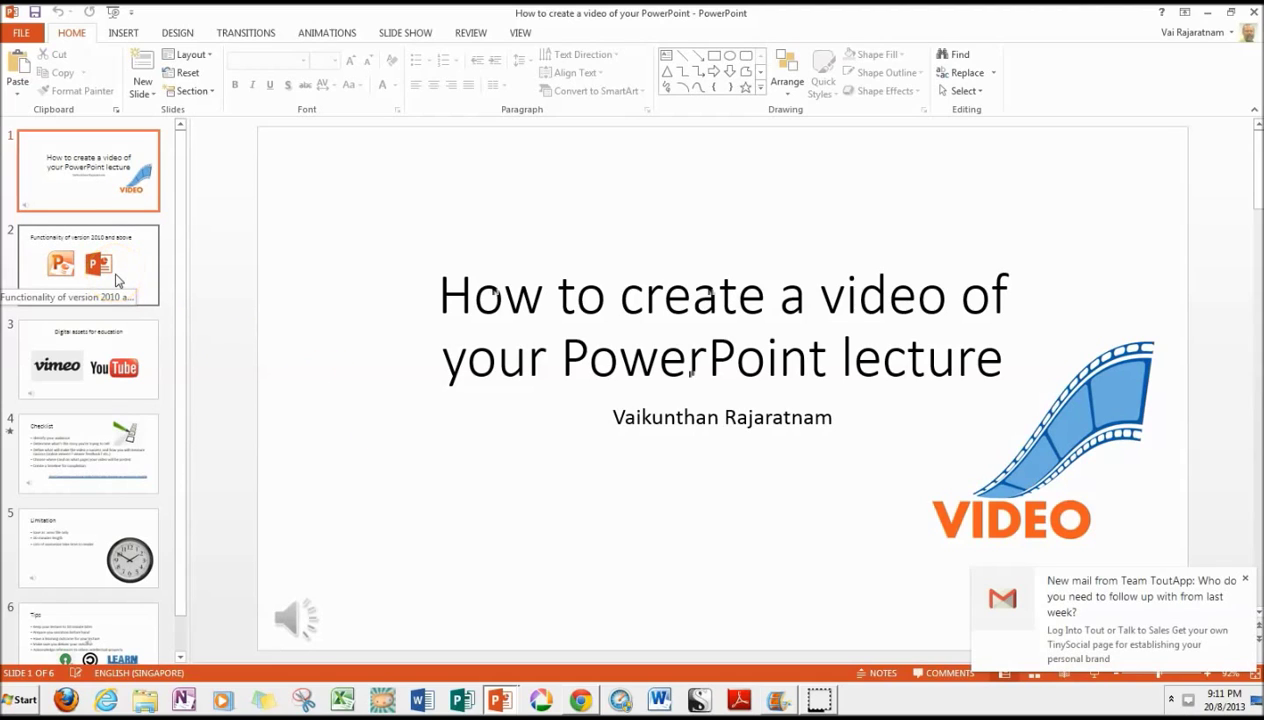
Step: Review slides 2 to 6, including the Limitation slide's sound icon
left_click(117, 281)
left_click(312, 542)
left_click(105, 362)
left_click(128, 462)
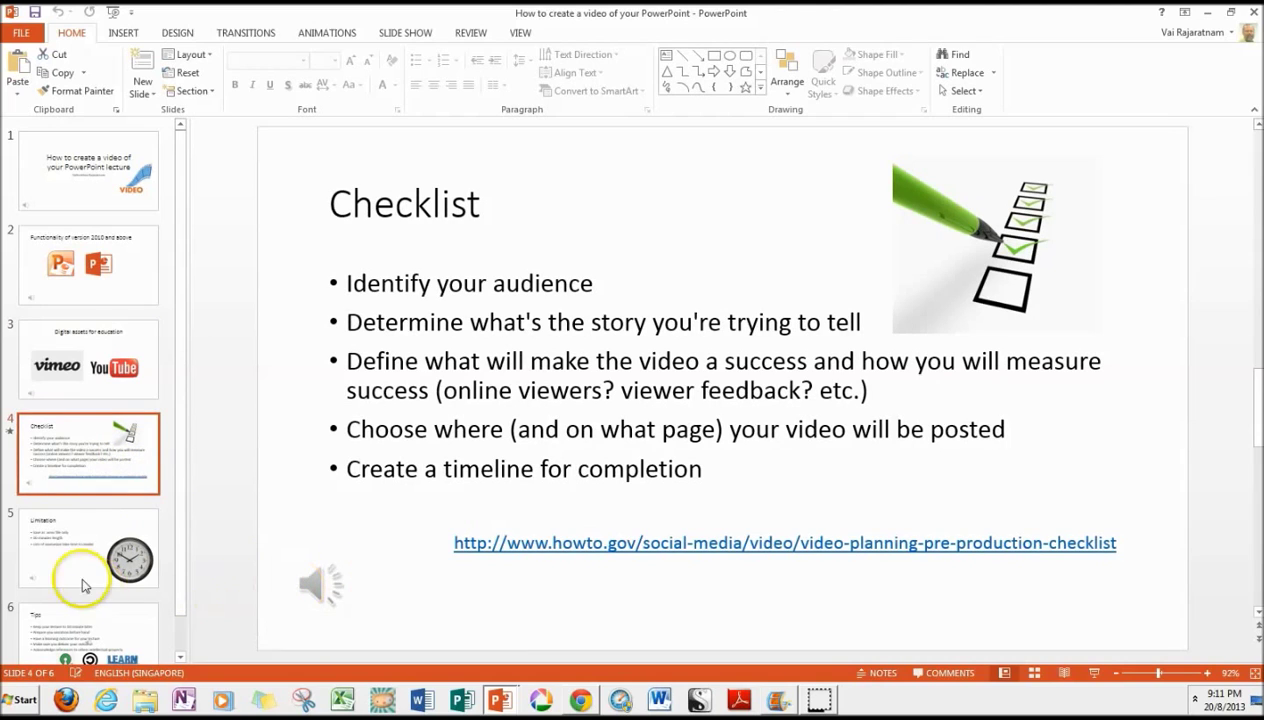
left_click(57, 566)
left_click(328, 592)
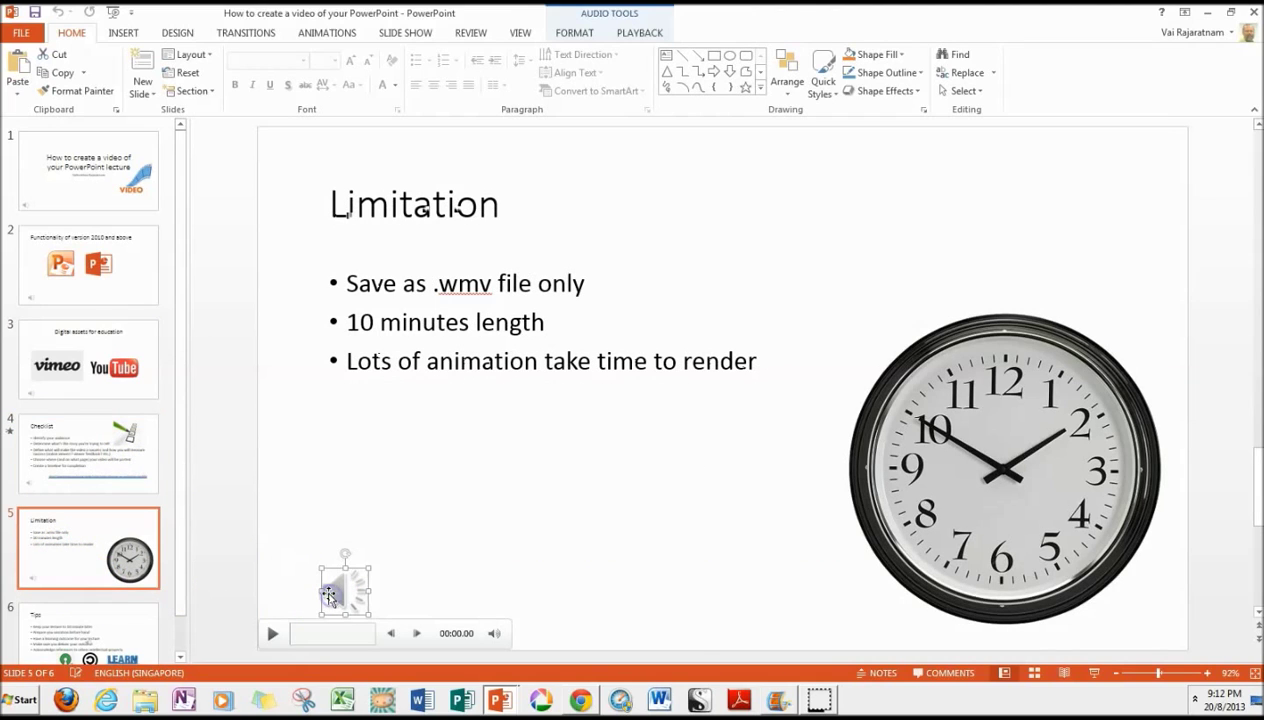
left_click(120, 645)
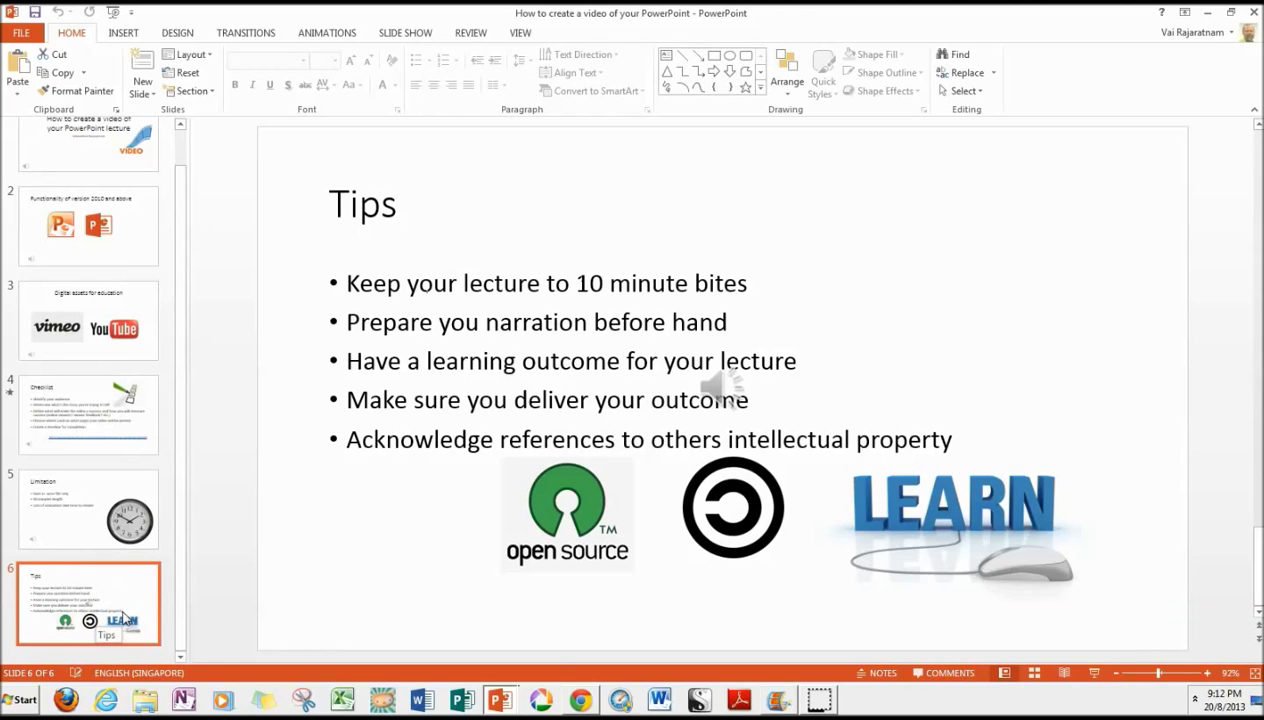
Step: Move the Tips slide's sound icon to the bottom-left corner
left_click(727, 376)
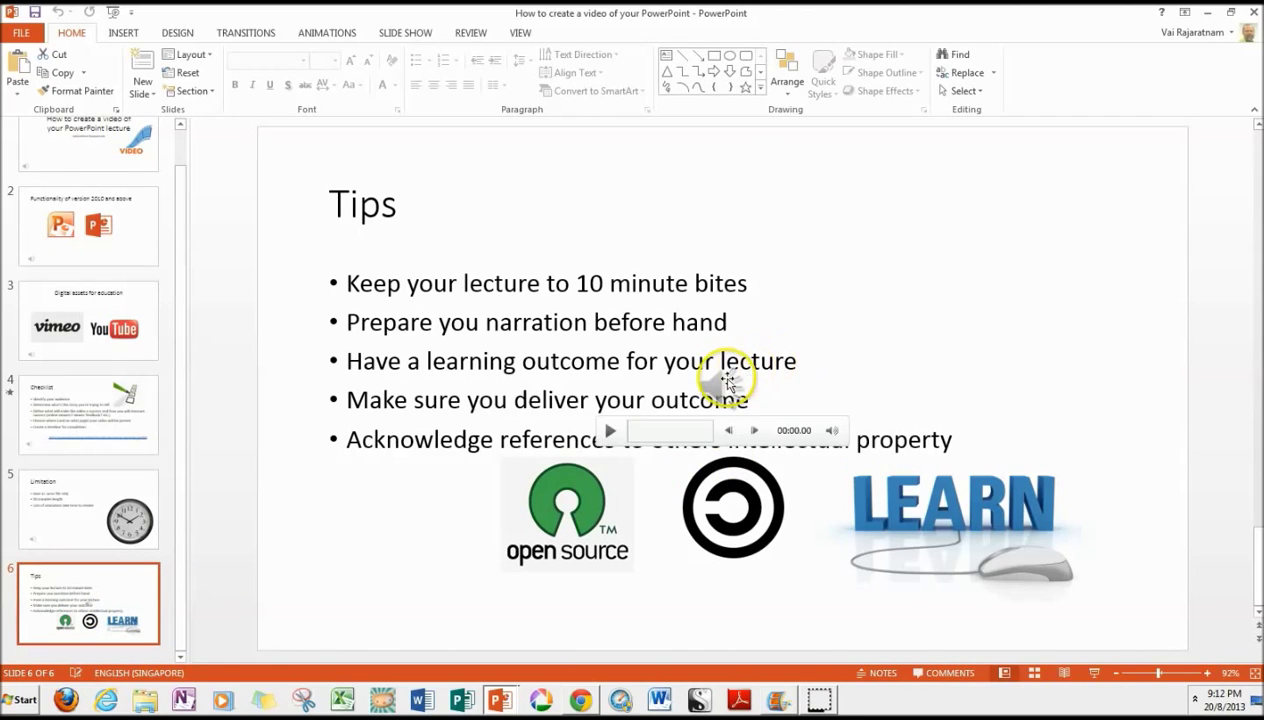
left_click_drag(727, 373, 345, 600)
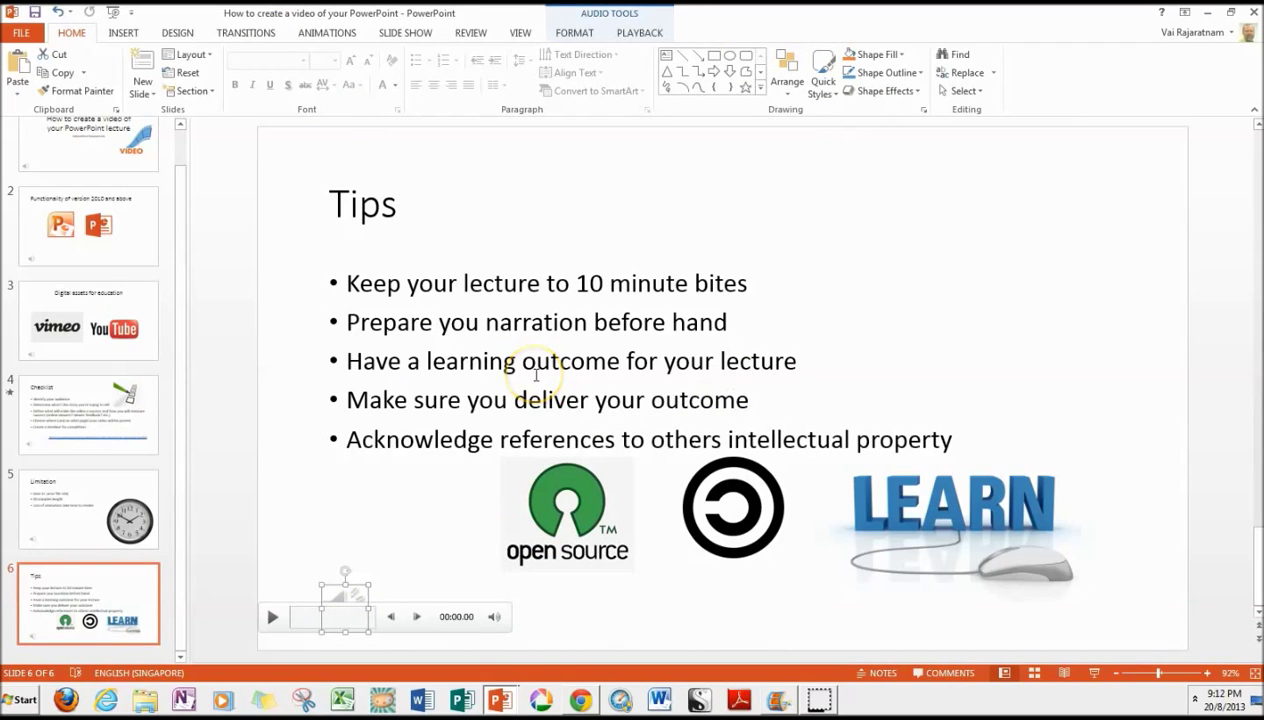
left_click(935, 333)
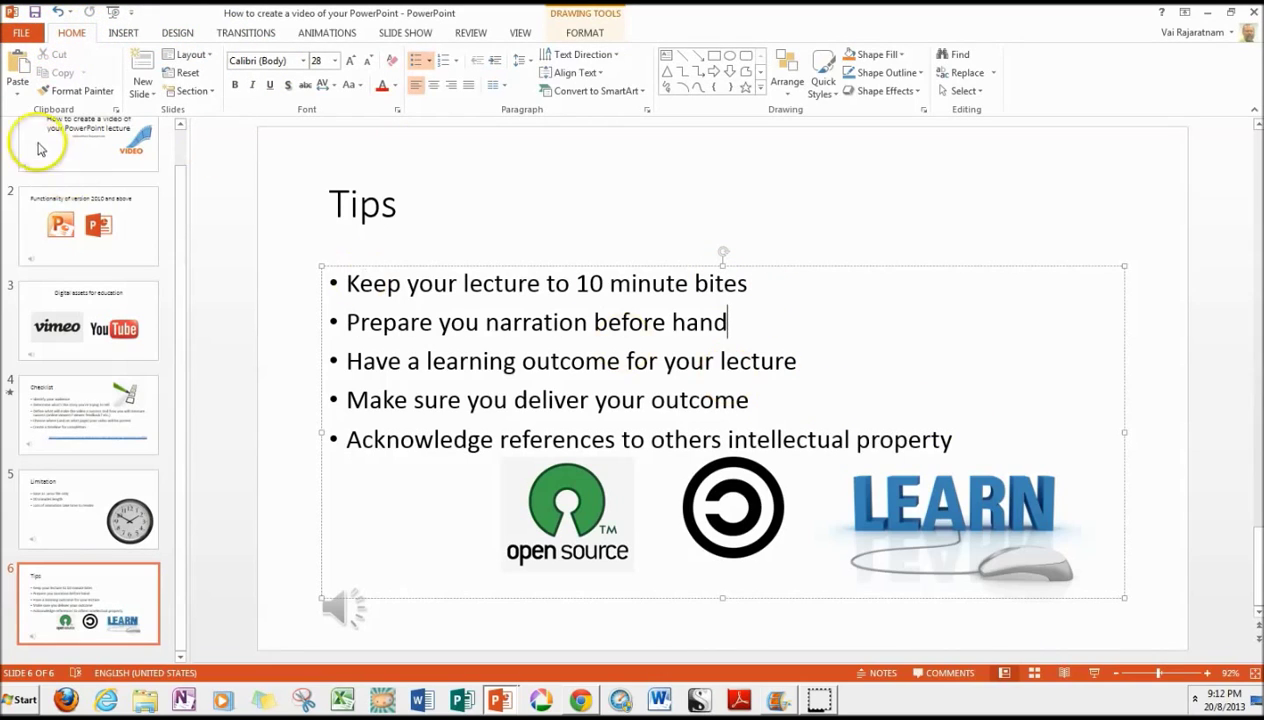
Step: Open the Save As dialog on the IT for doctors folder under Computer
left_click(21, 33)
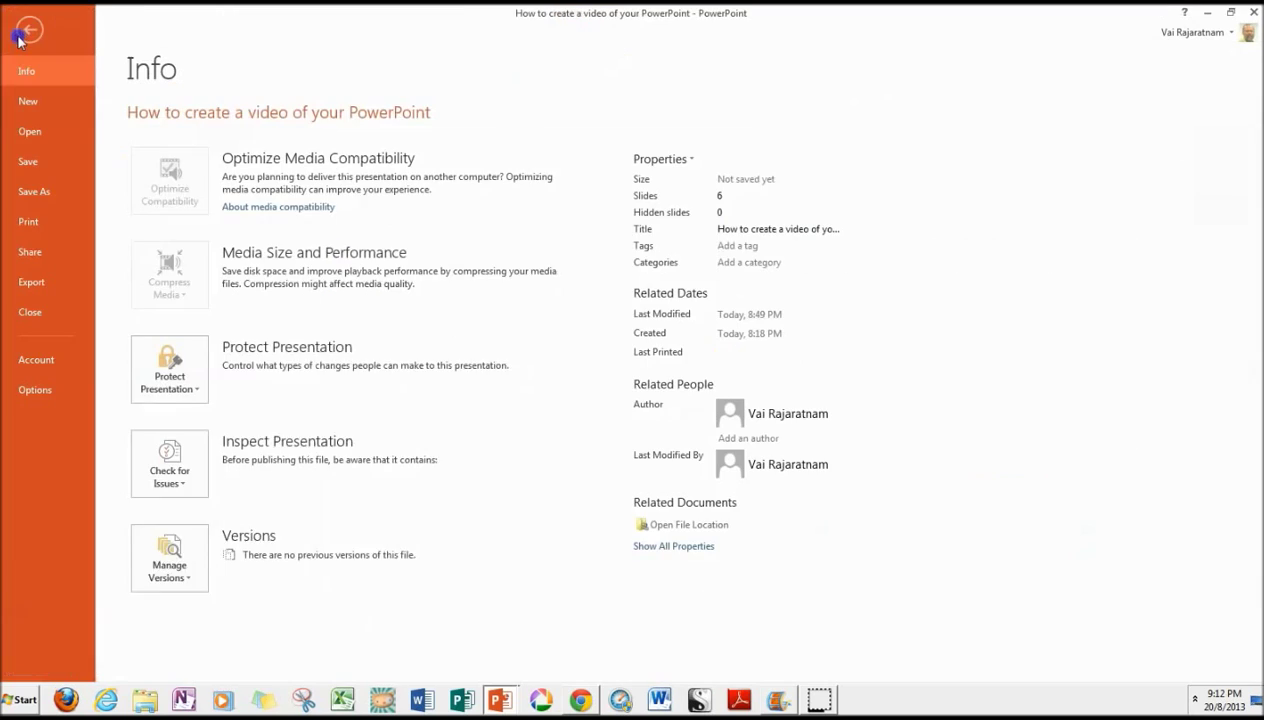
left_click(55, 196)
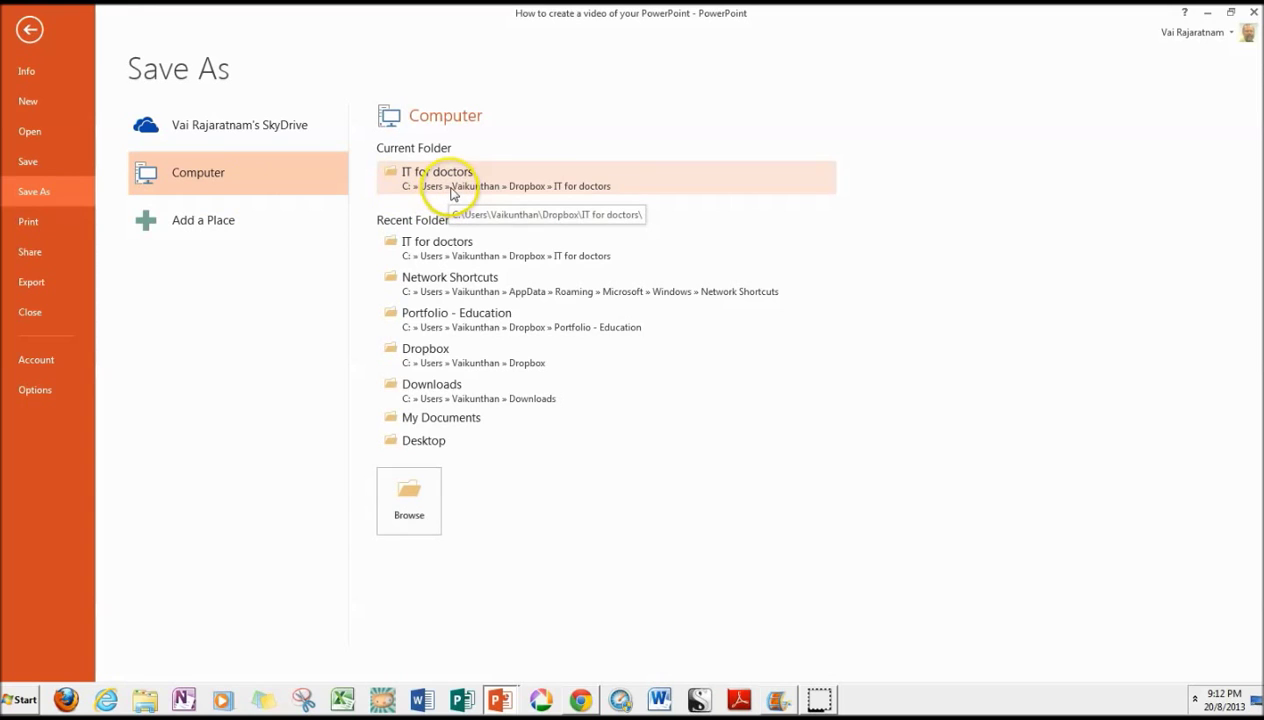
left_click(450, 190)
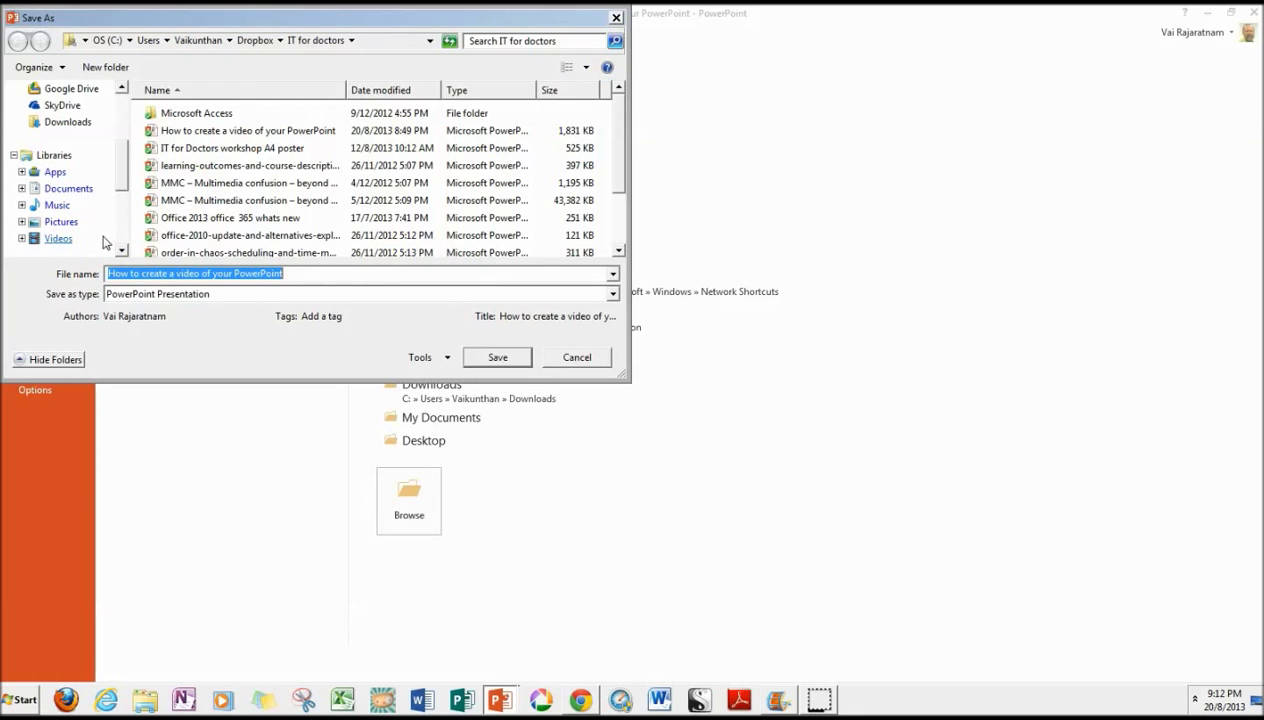
Step: Save as Windows Media Video named 2test, declining to replace the existing video
left_click(613, 294)
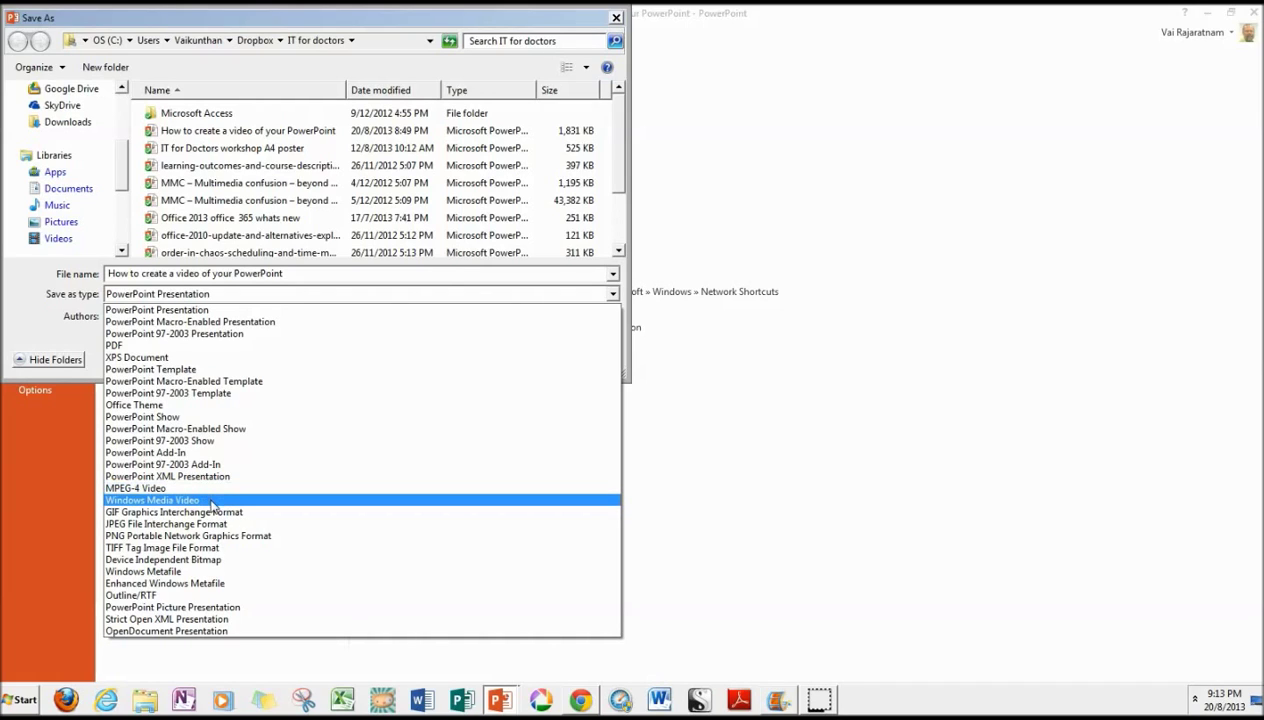
left_click(212, 500)
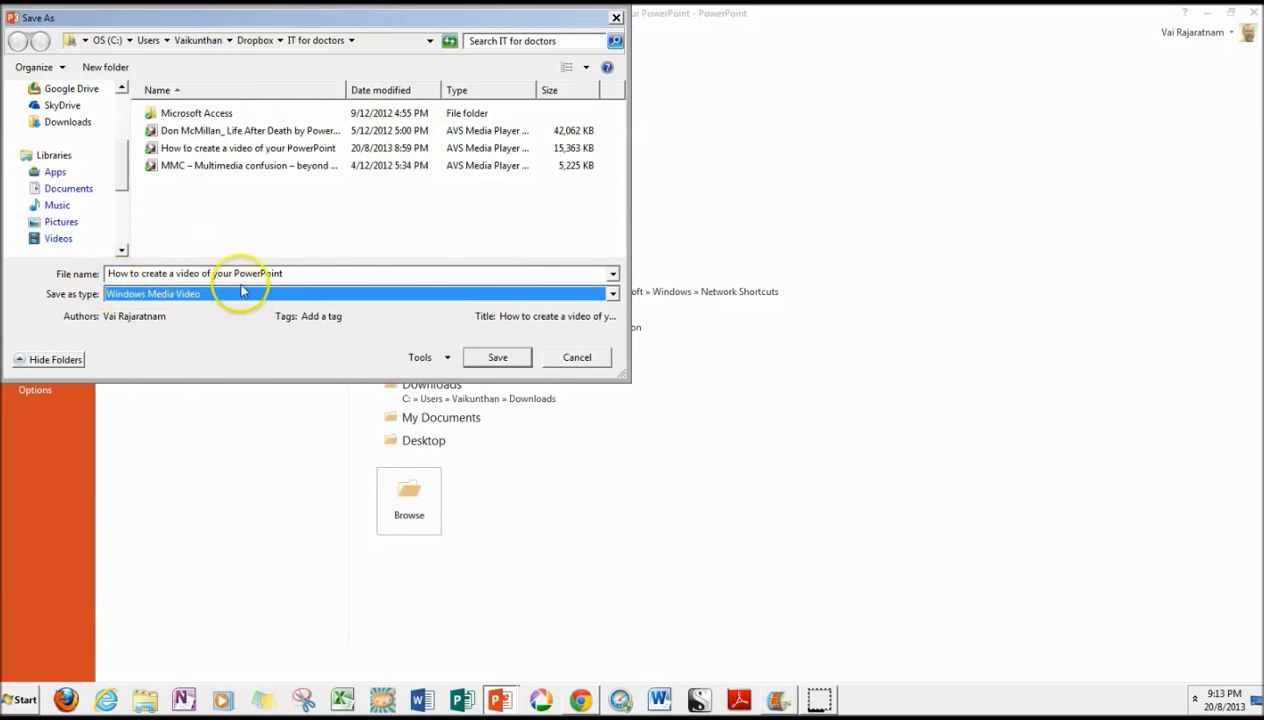
left_click(484, 364)
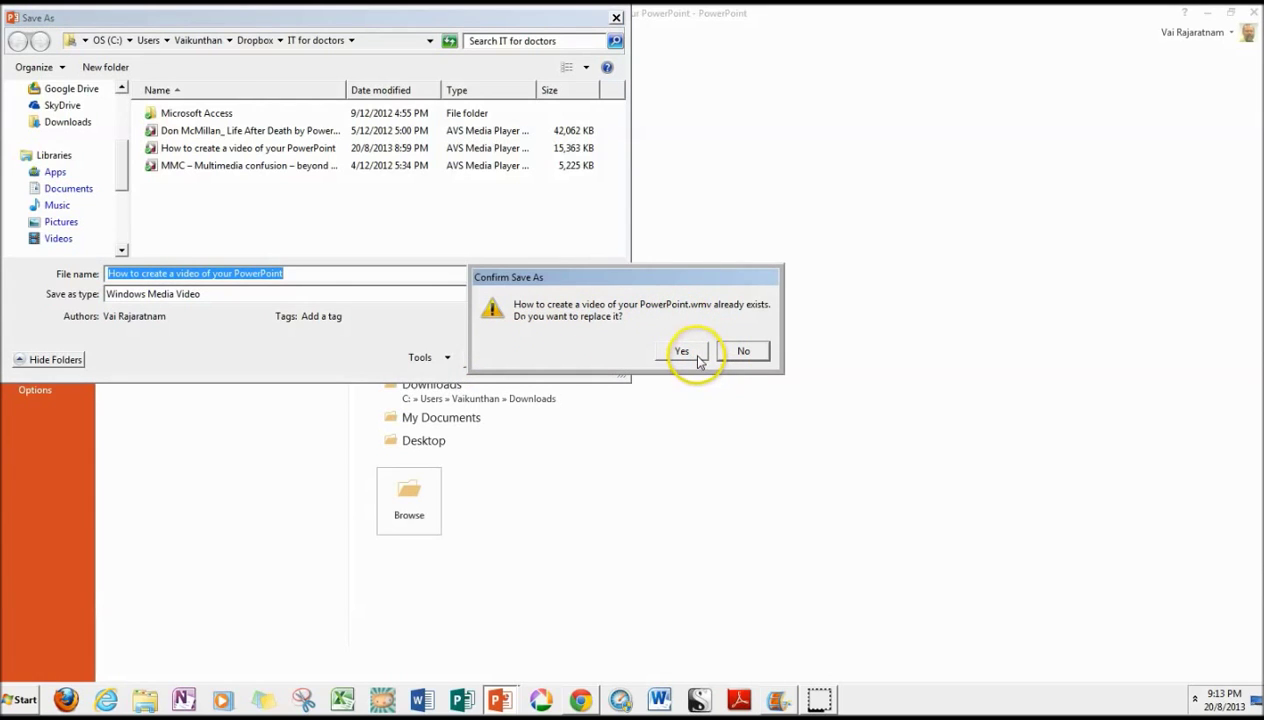
left_click(742, 352)
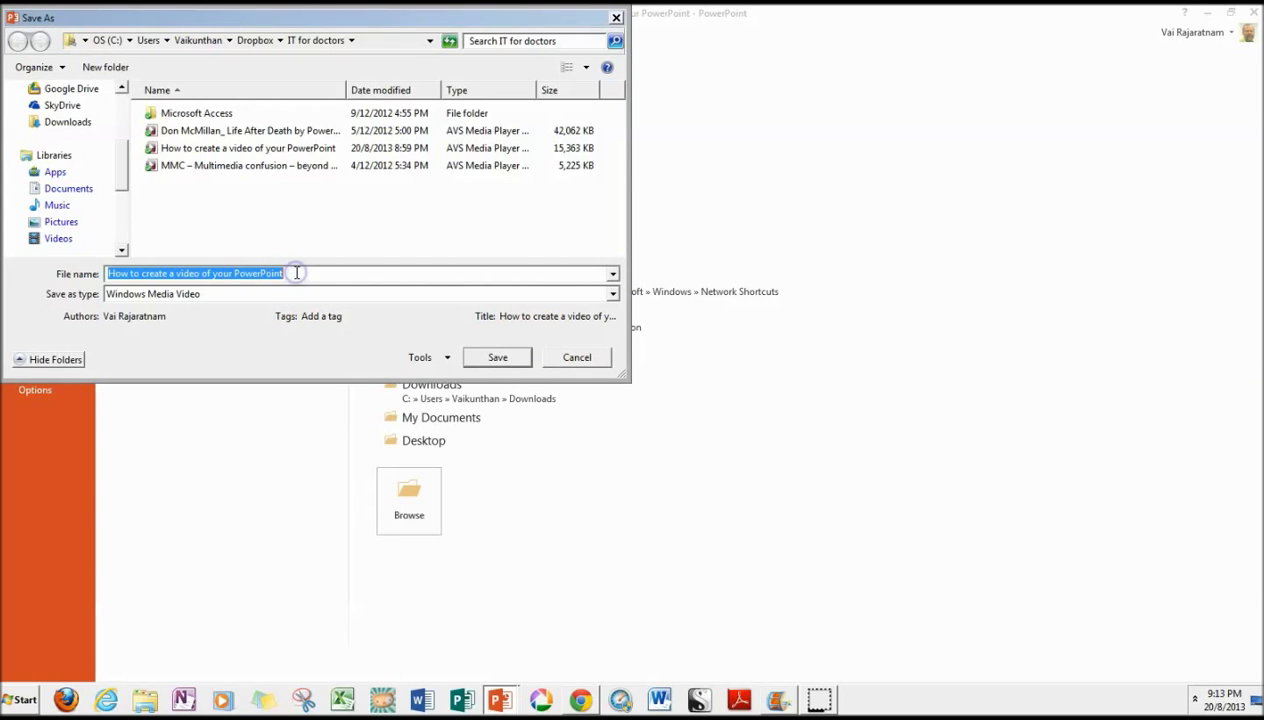
type("2test")
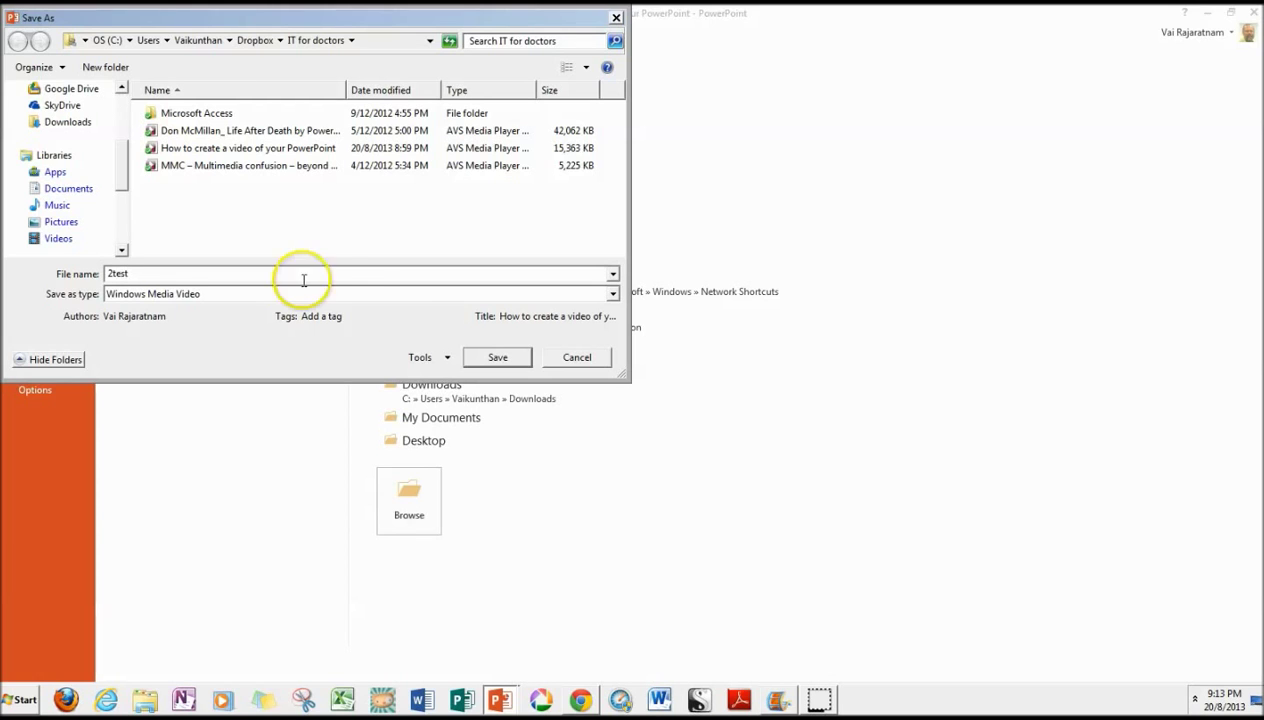
left_click(491, 366)
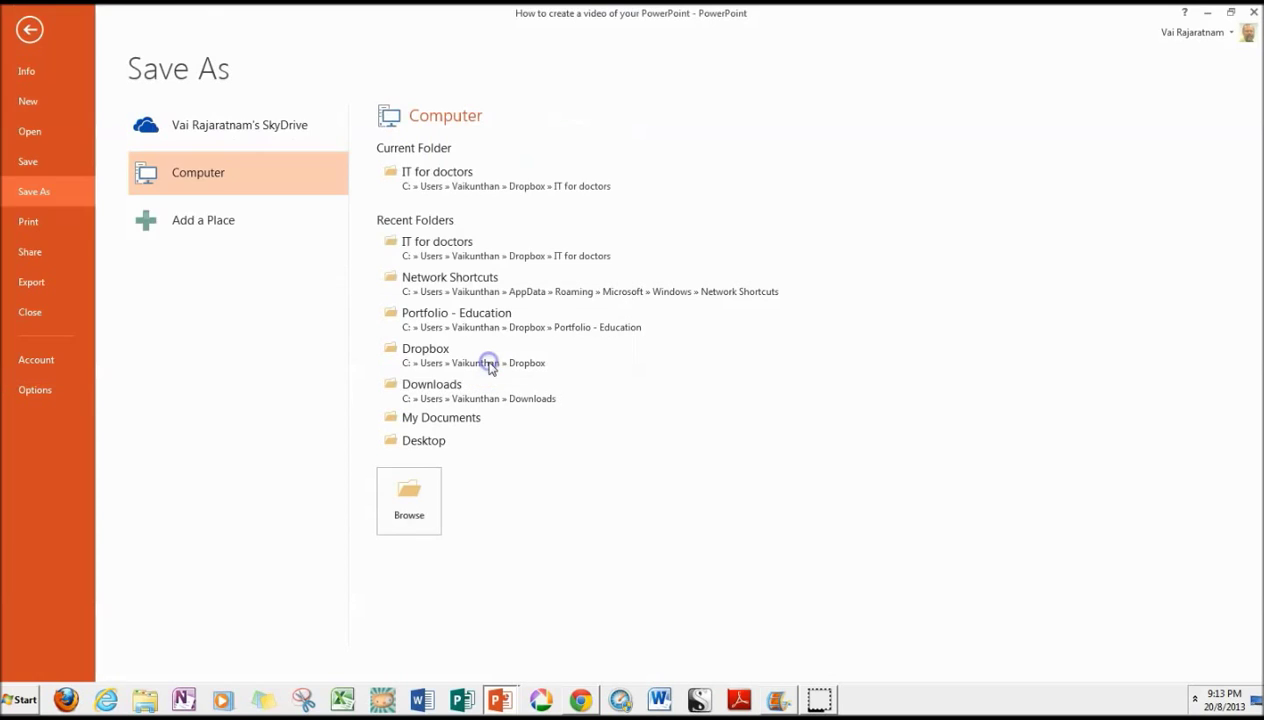